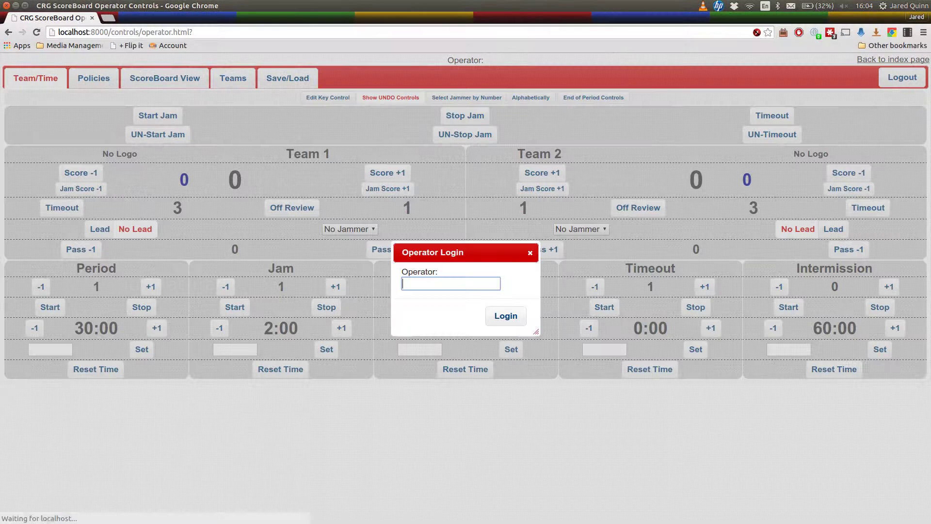
Step: Log in as operator FTP and load the Gotham team's information to the scoreboard as Team 1
{"action": "type", "text": "FTP"}
{"action": "key", "text": "Return"}
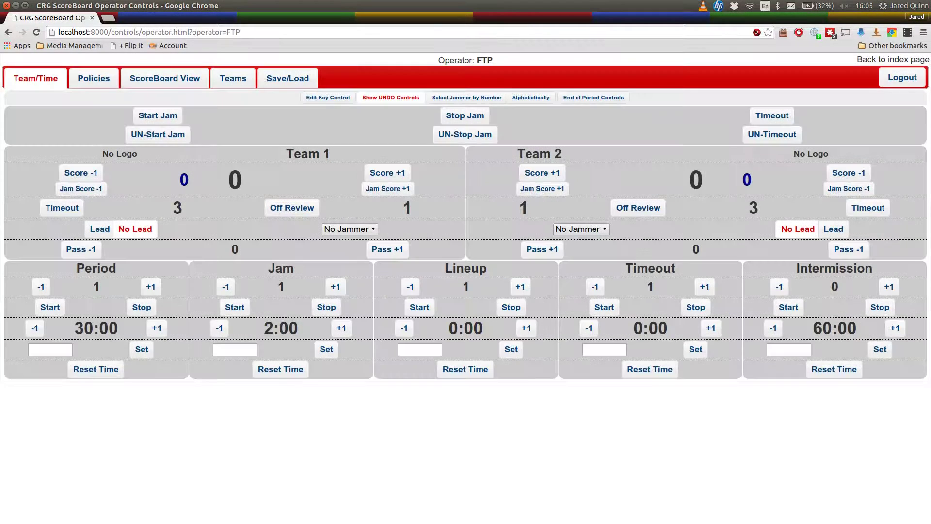
{"action": "left_click", "coordinate": [233, 78]}
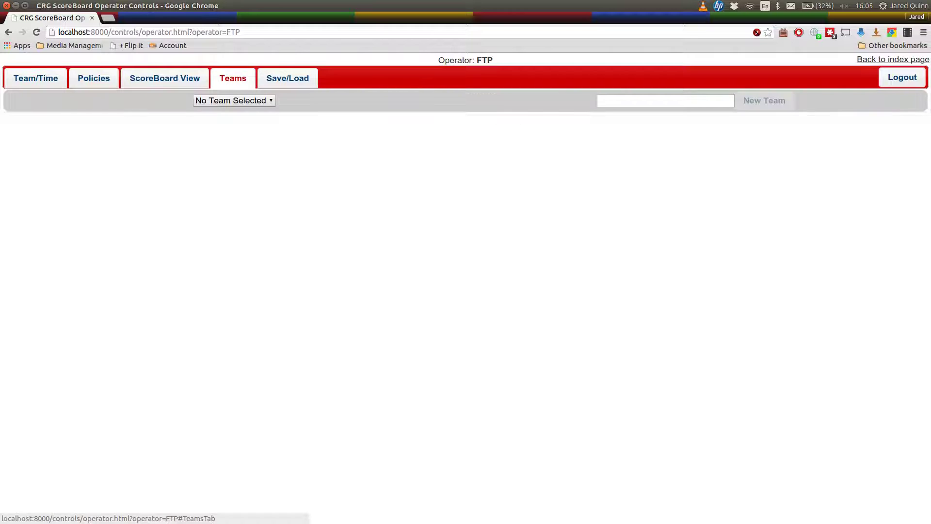
{"action": "left_click", "coordinate": [234, 101]}
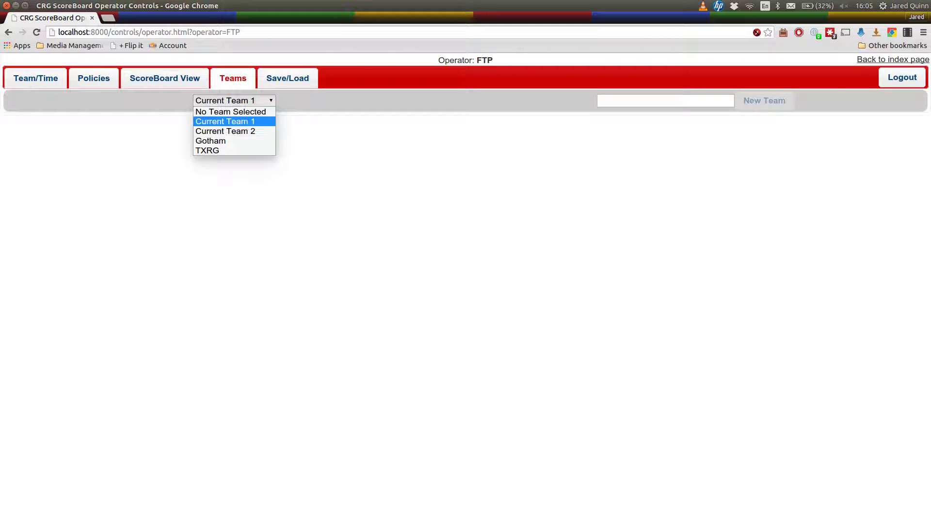
{"action": "left_click", "coordinate": [223, 141]}
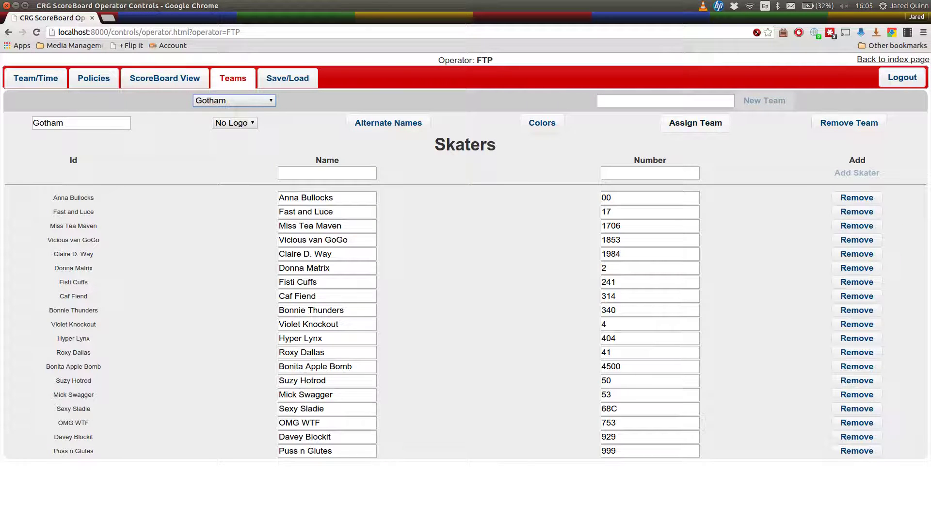
{"action": "left_click", "coordinate": [695, 122]}
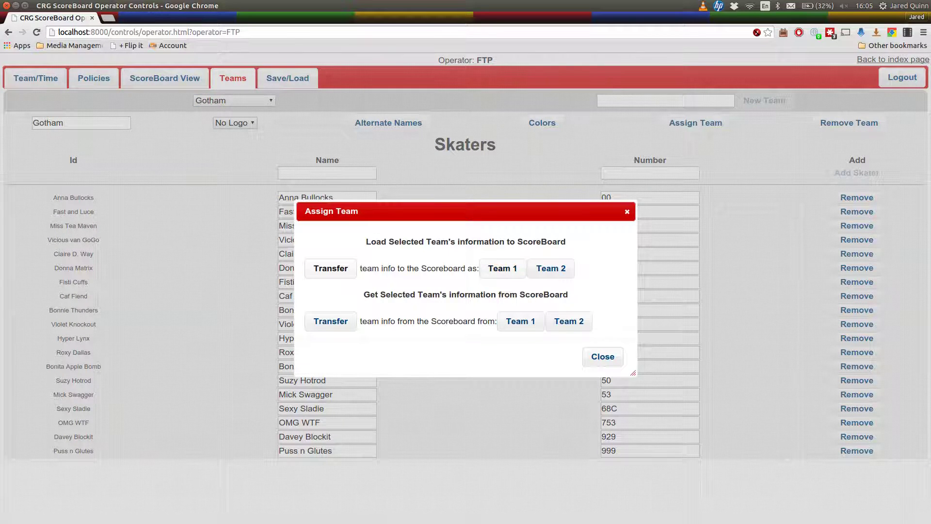
{"action": "left_click", "coordinate": [503, 268]}
Step: Load the TXRG team's information to the scoreboard as Team 2 and return to the team and time controls
{"action": "left_click", "coordinate": [234, 101]}
{"action": "key", "text": "Return"}
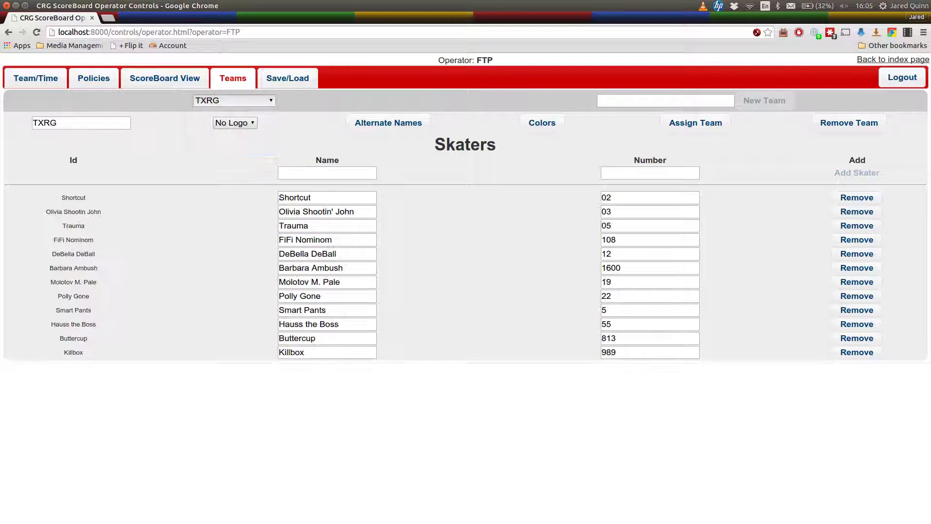
{"action": "left_click", "coordinate": [696, 123]}
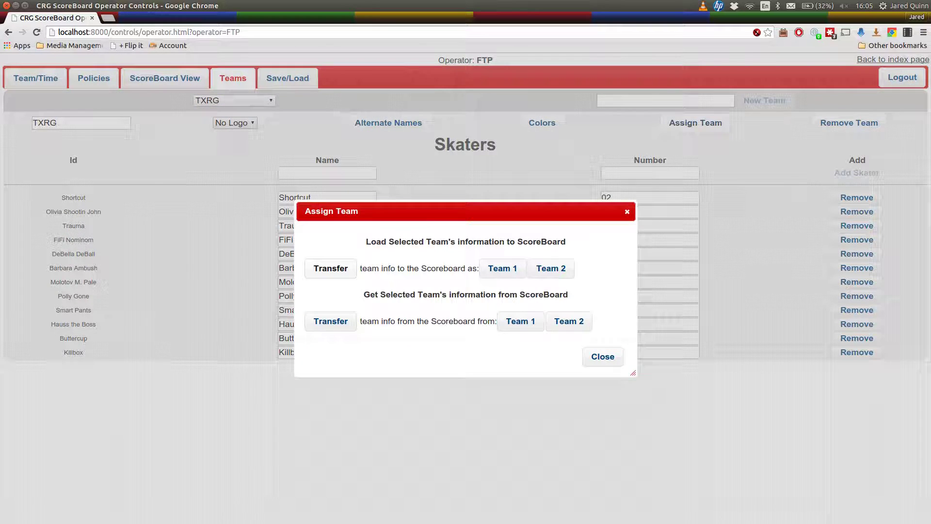
{"action": "left_click", "coordinate": [551, 268]}
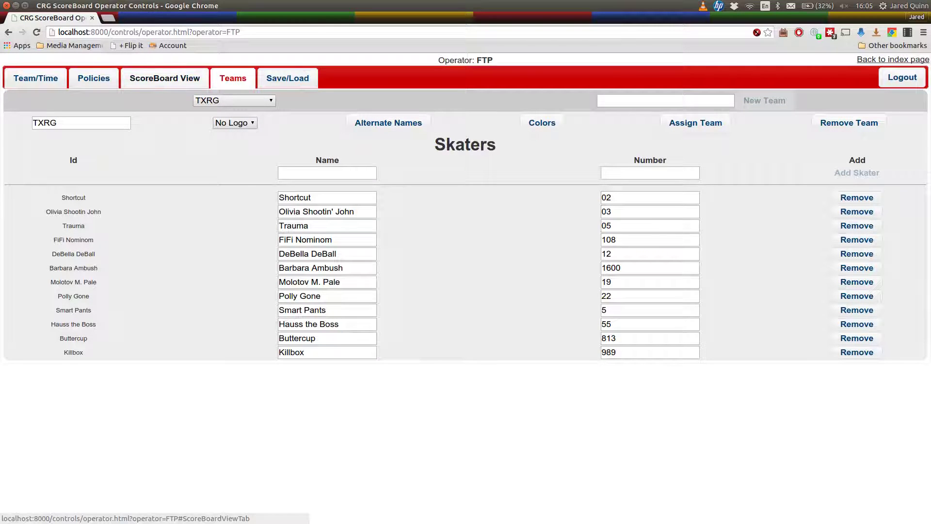
{"action": "left_click", "coordinate": [165, 78]}
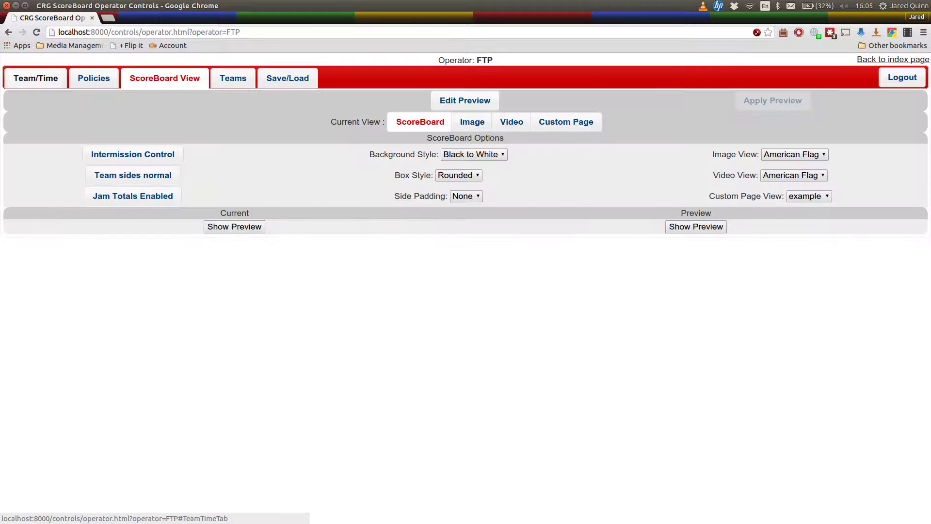
{"action": "left_click", "coordinate": [36, 78]}
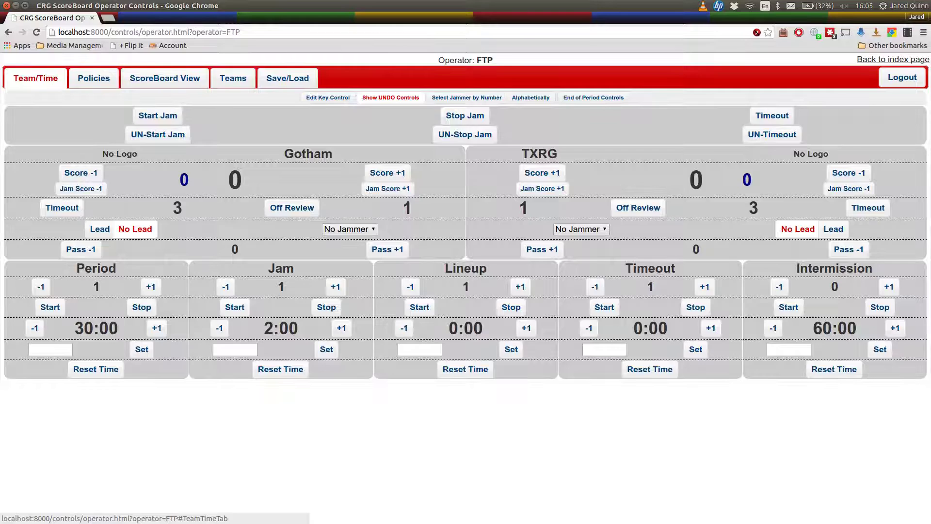
Step: Load the localhost:8000 index page in a new tab and open Scoreboard Assistant and Team Lineup Control Panel from it in separate tabs
{"action": "key", "text": "ctrl+t"}
{"action": "type", "text": "local"}
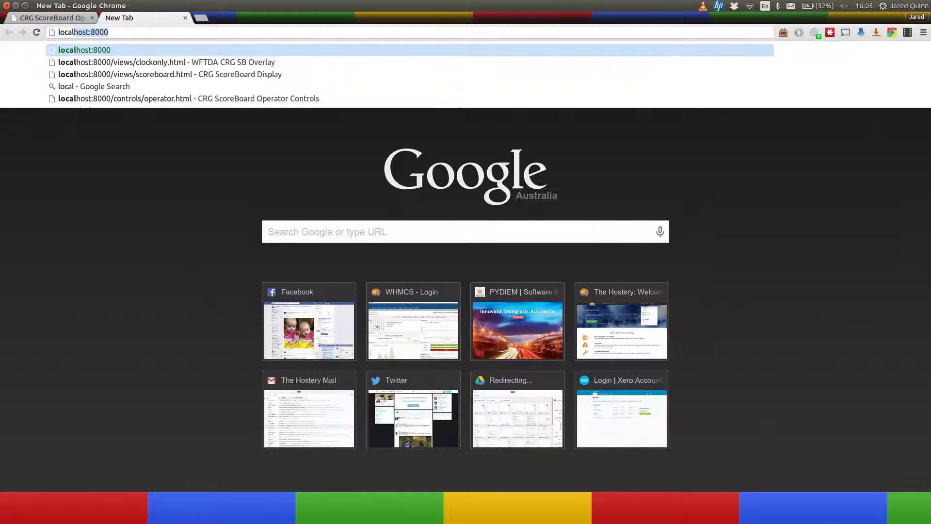
{"action": "key", "text": "Return"}
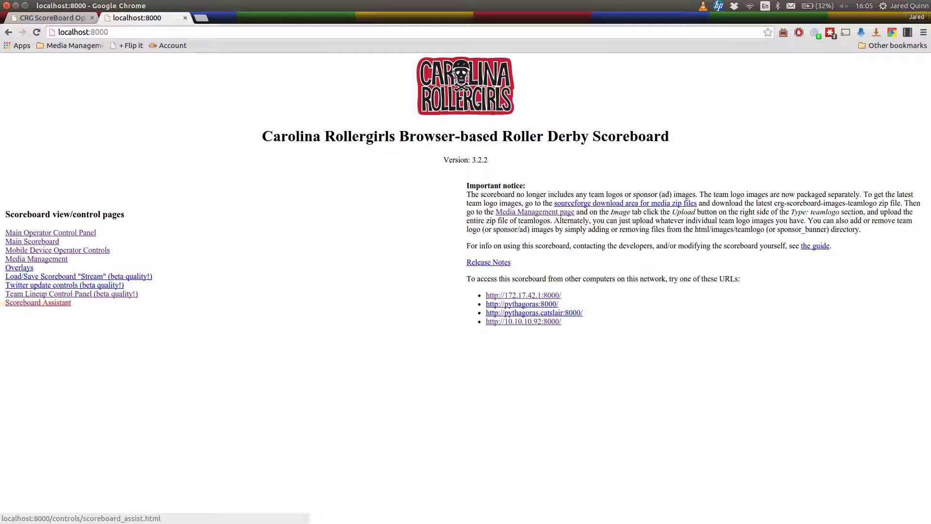
{"action": "middle_click", "coordinate": [38, 302]}
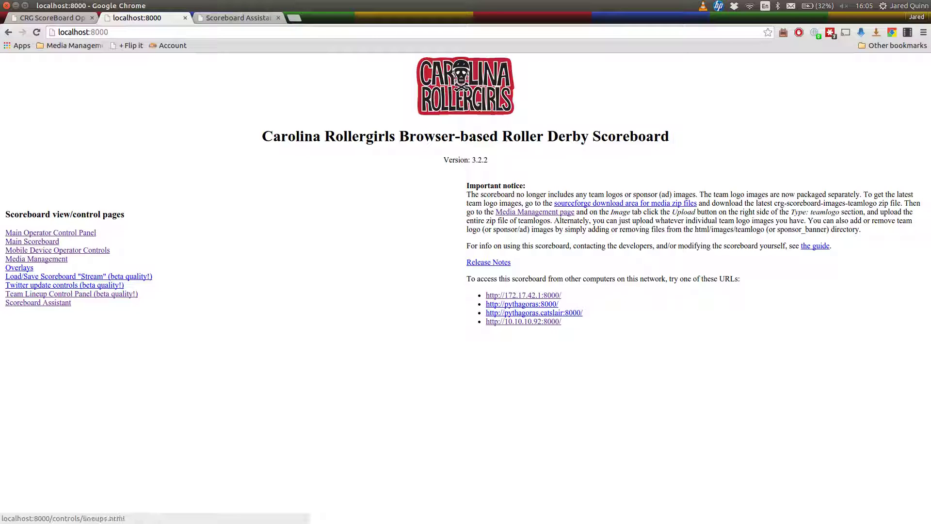
{"action": "middle_click", "coordinate": [72, 294]}
{"action": "key", "text": "ctrl+Tab"}
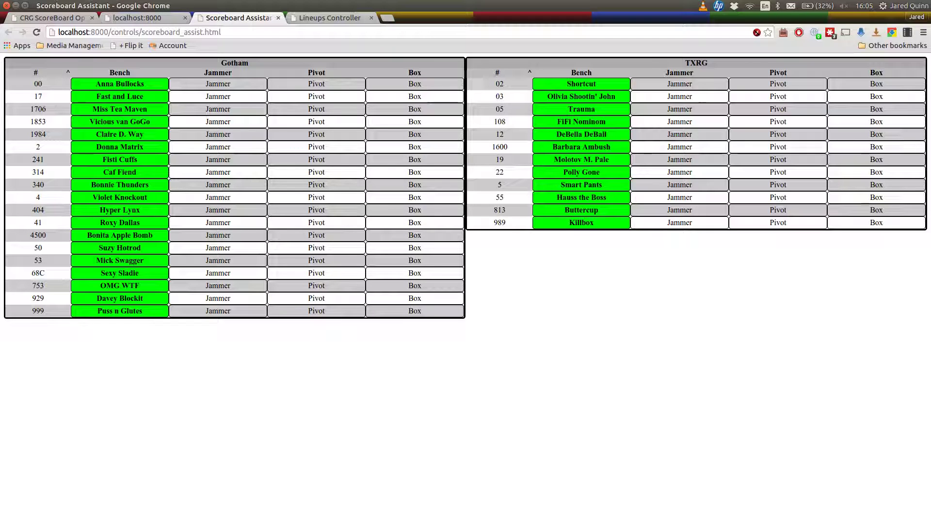
{"action": "key", "text": "ctrl+Tab"}
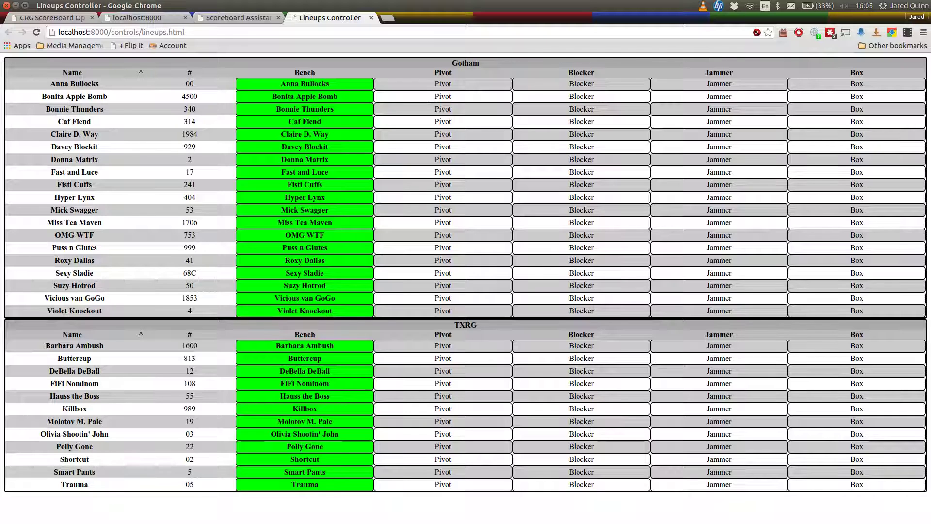
Step: Close the Scoreboard Assistant and index page, leaving the operator controls and Lineups Controller open, and return to the Lineups Controller
{"action": "key", "text": "ctrl+Page_Up"}
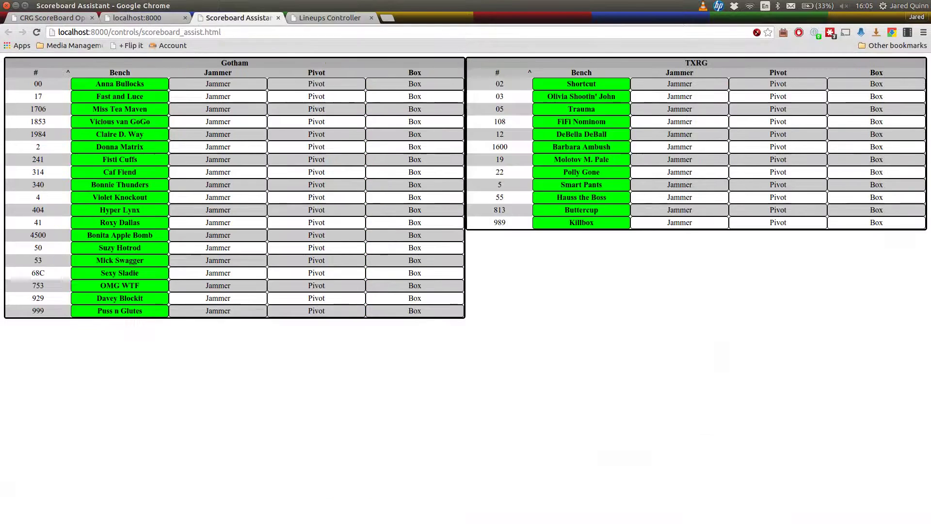
{"action": "key", "text": "ctrl+w"}
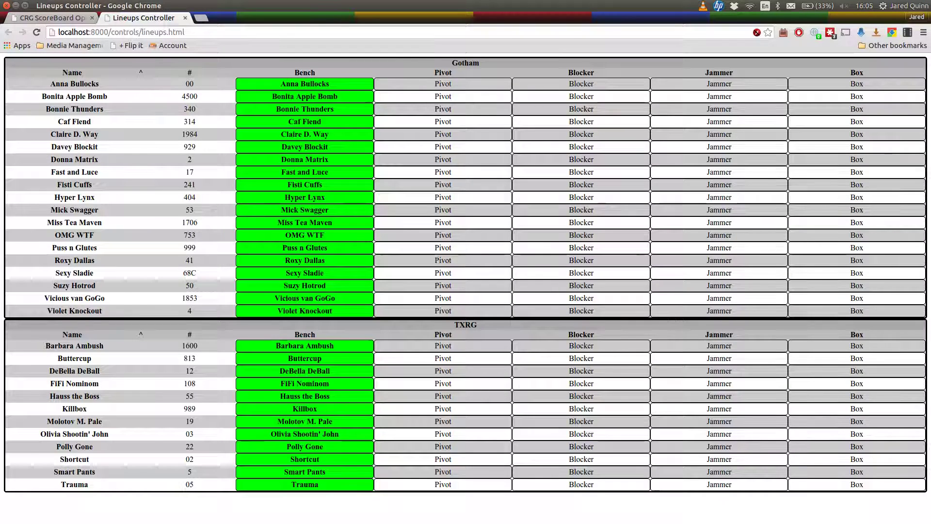
{"action": "key", "text": "ctrl+Page_Up"}
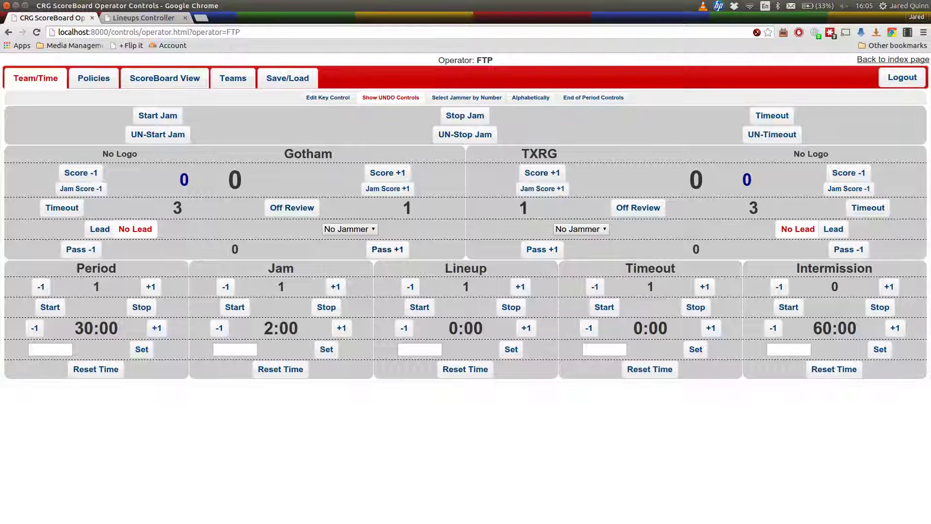
{"action": "key", "text": "ctrl+Page_Down"}
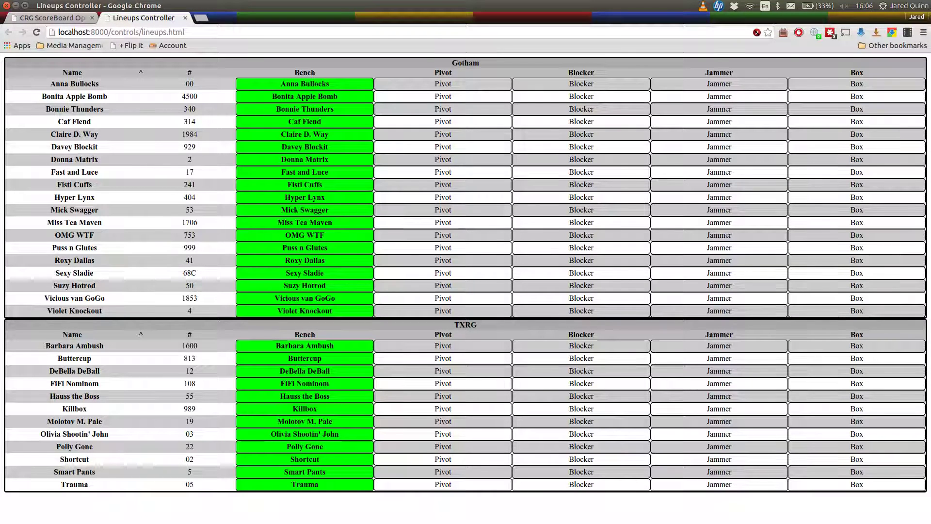
Step: Set Gotham's lineup with skater 753 as pivot, 340 as jammer, and 1984, 53 and 1853 as blockers
{"action": "left_click", "coordinate": [443, 235]}
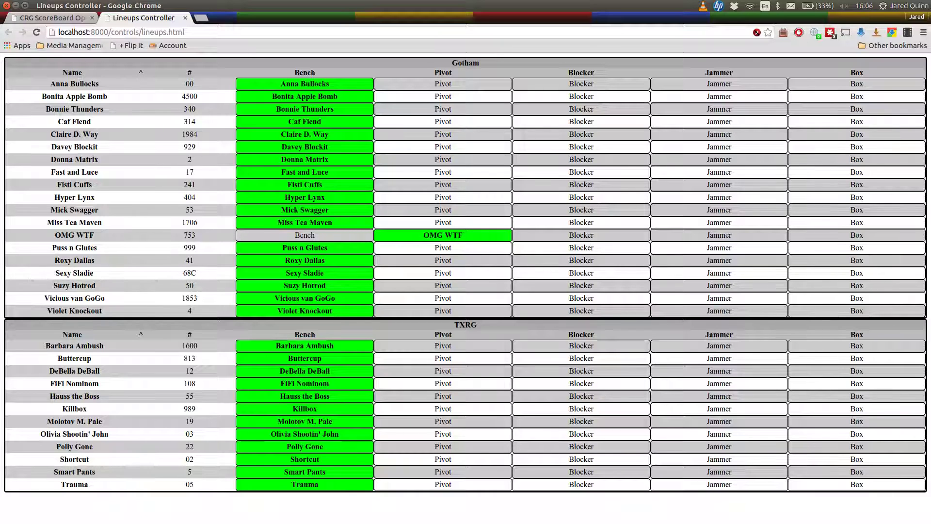
{"action": "left_click", "coordinate": [719, 96]}
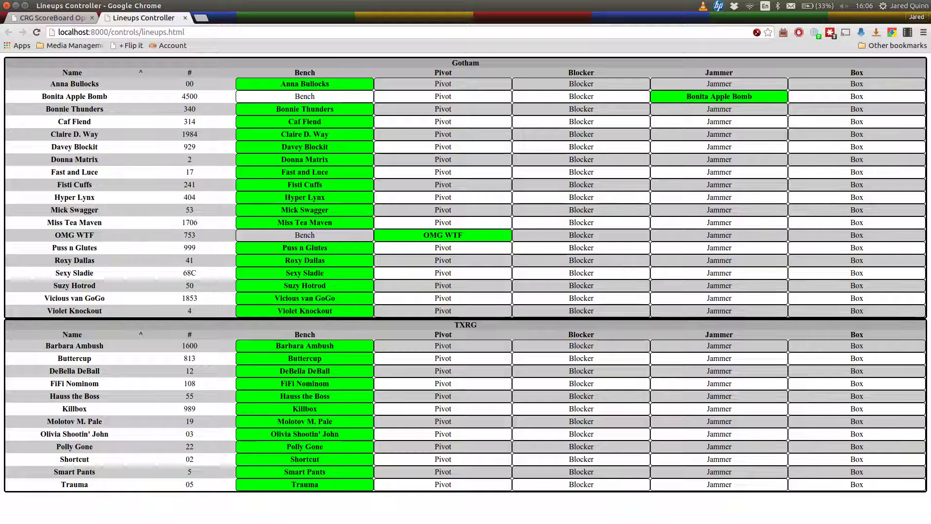
{"action": "left_click", "coordinate": [719, 109]}
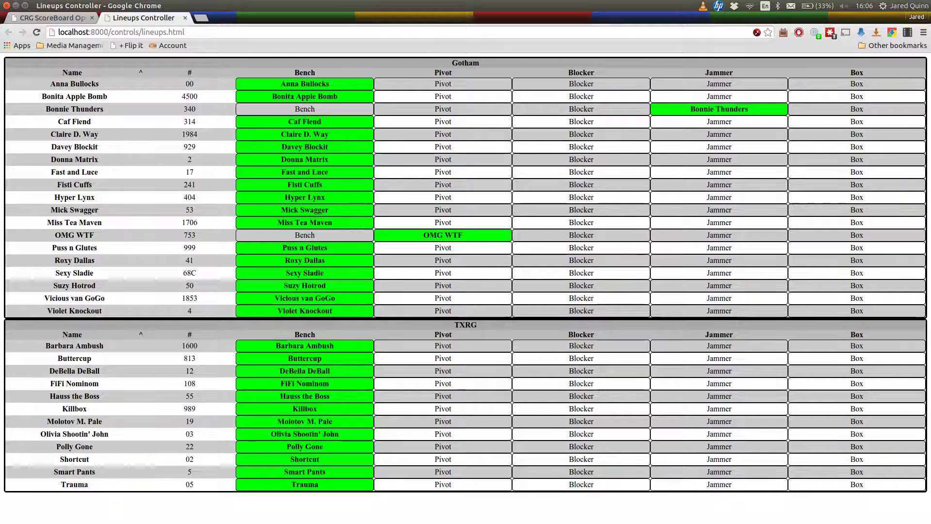
{"action": "left_click", "coordinate": [581, 134]}
{"action": "left_click", "coordinate": [581, 210]}
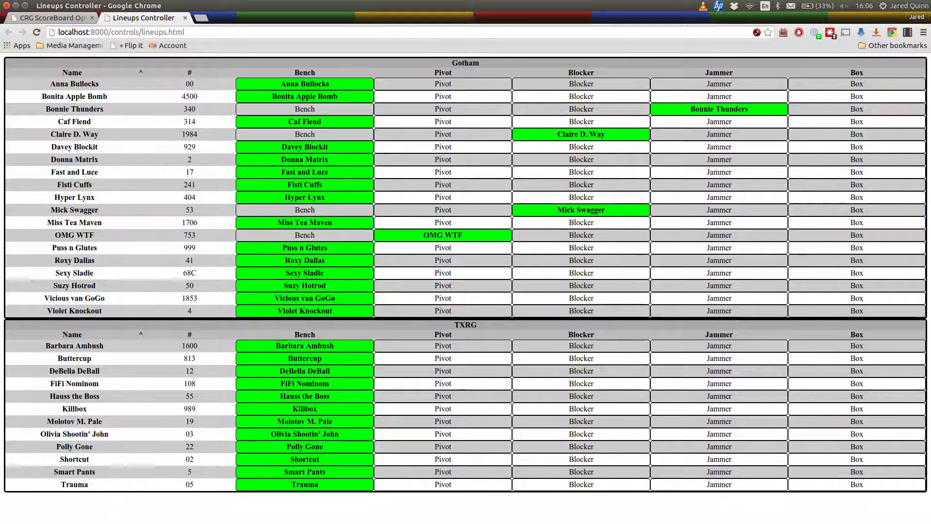
{"action": "left_click", "coordinate": [581, 298]}
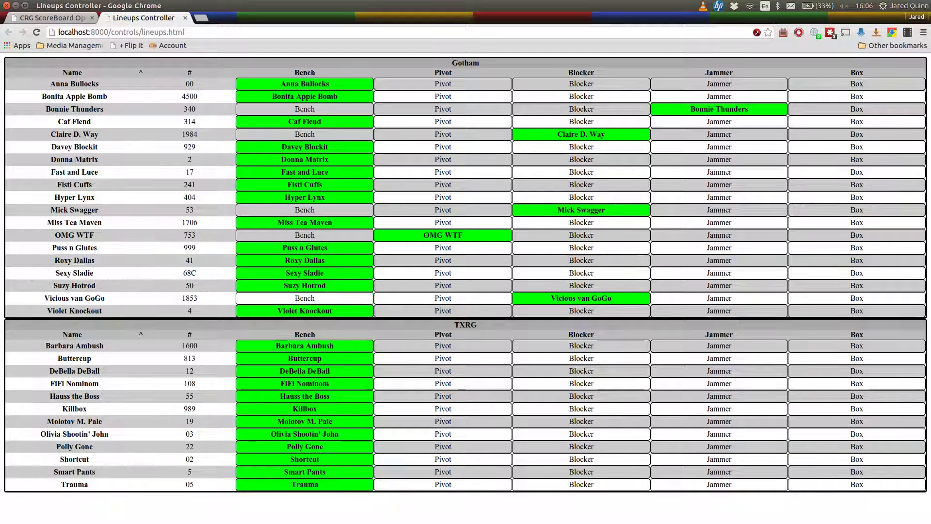
Step: Set TXRG's lineup with skater 108 as pivot, 5 as jammer, and 55, 22 and 813 as blockers
{"action": "left_click", "coordinate": [581, 396]}
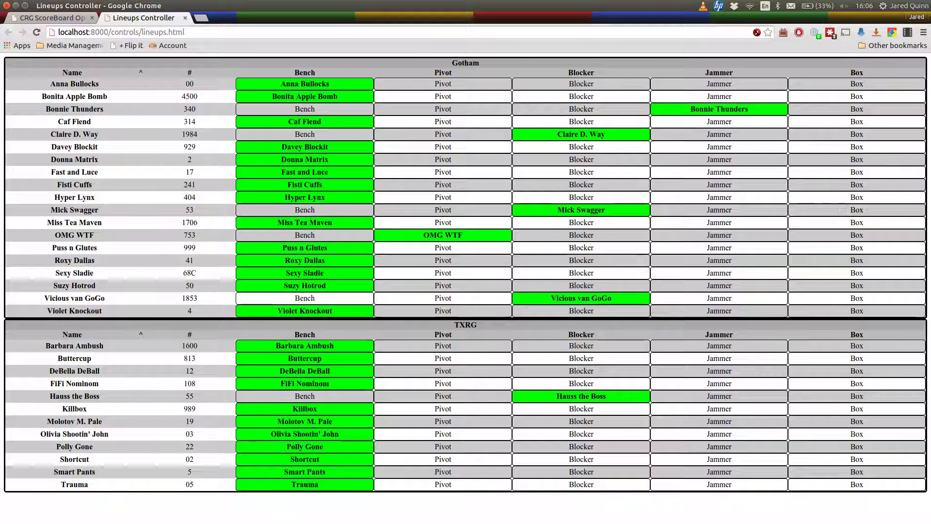
{"action": "left_click", "coordinate": [442, 384]}
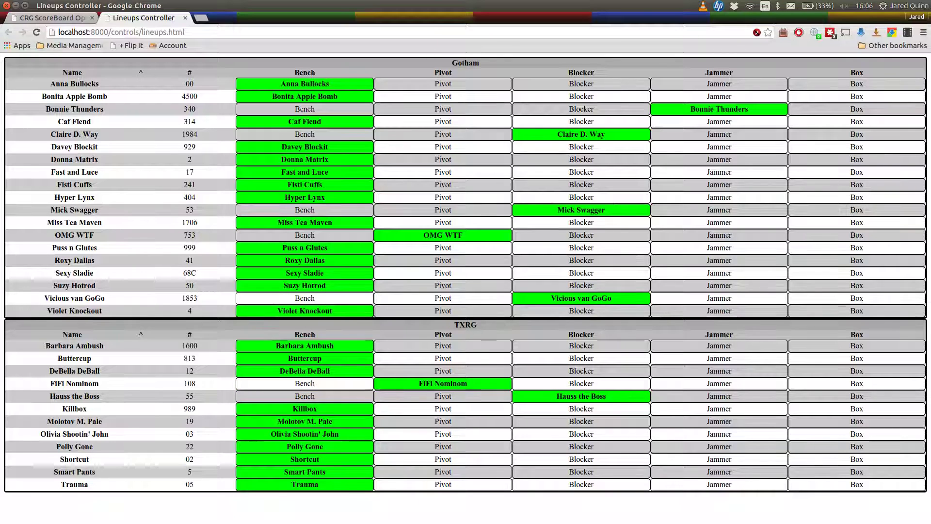
{"action": "left_click", "coordinate": [719, 472]}
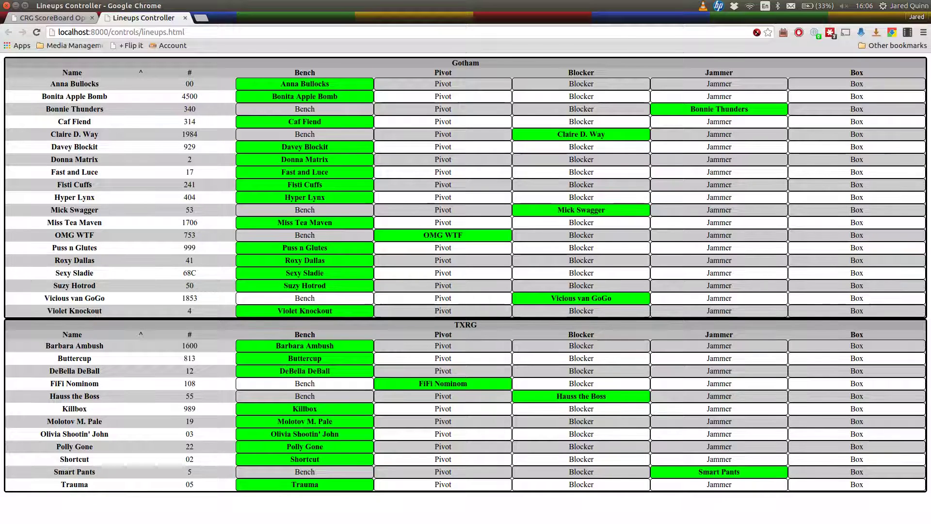
{"action": "left_click", "coordinate": [581, 446]}
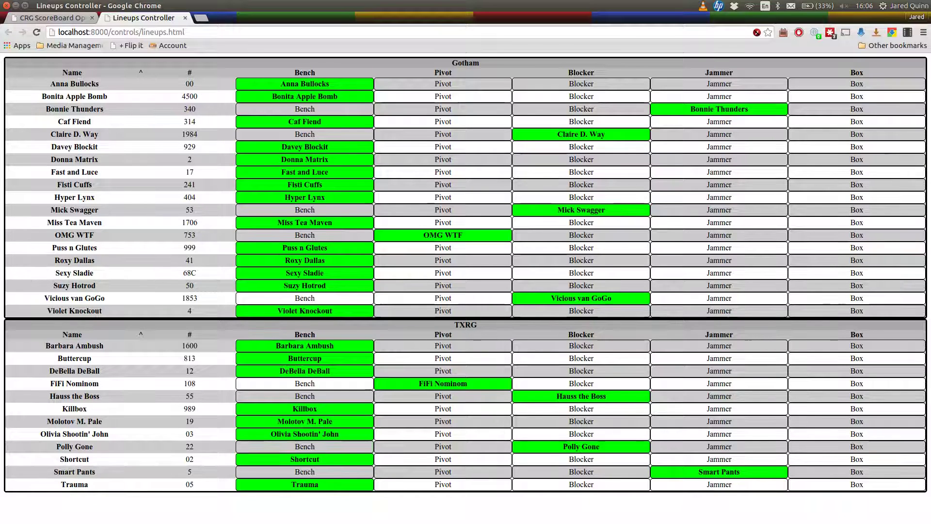
{"action": "left_click", "coordinate": [581, 358]}
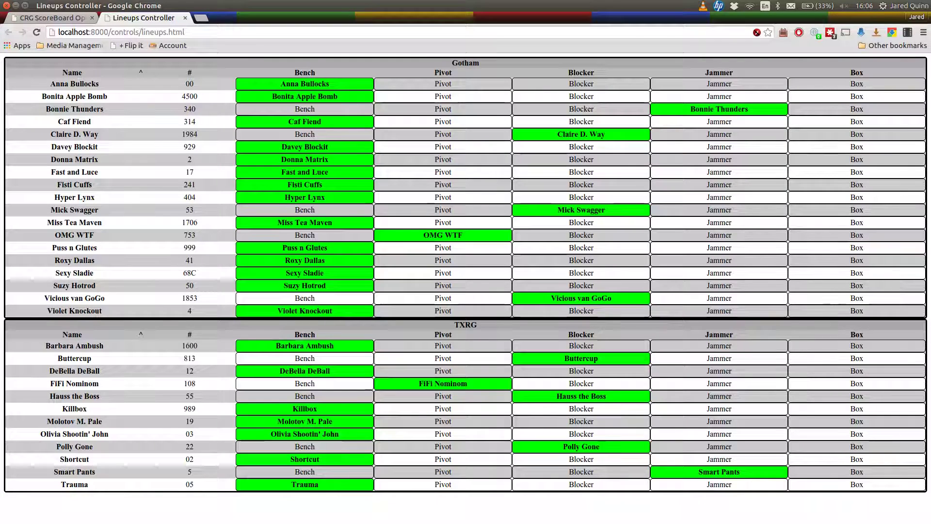
Step: Start the jam from the operator controls and mark Gotham's jammer, skater 340, as in the box in the Lineups Controller
{"action": "key", "text": "ctrl+Tab"}
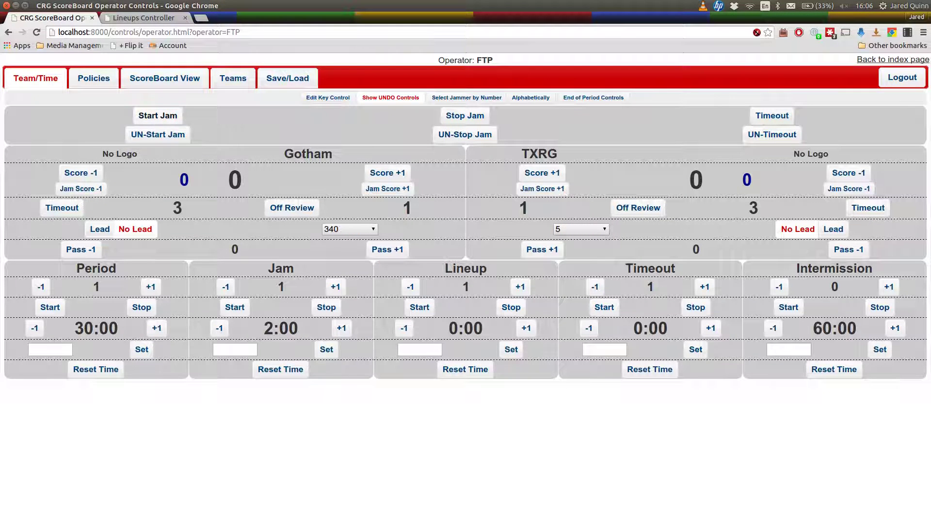
{"action": "left_click", "coordinate": [157, 116]}
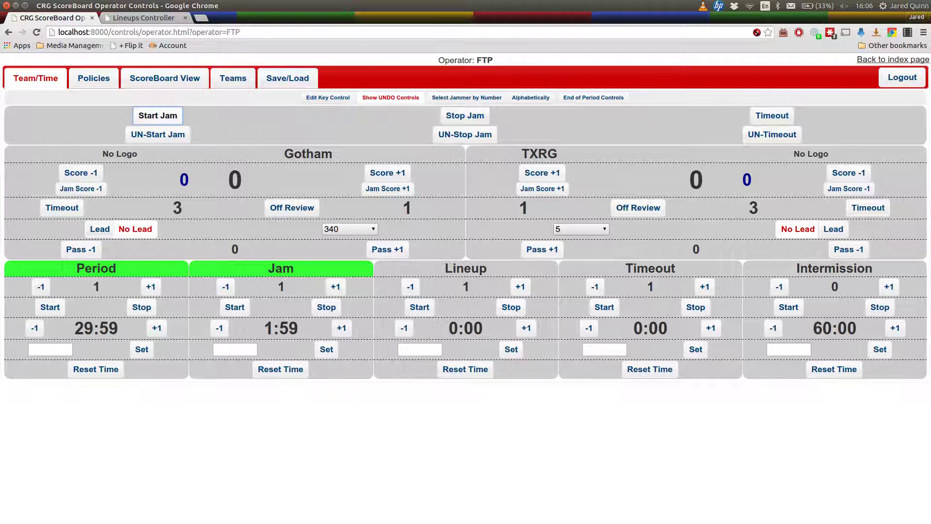
{"action": "key", "text": "ctrl+Tab"}
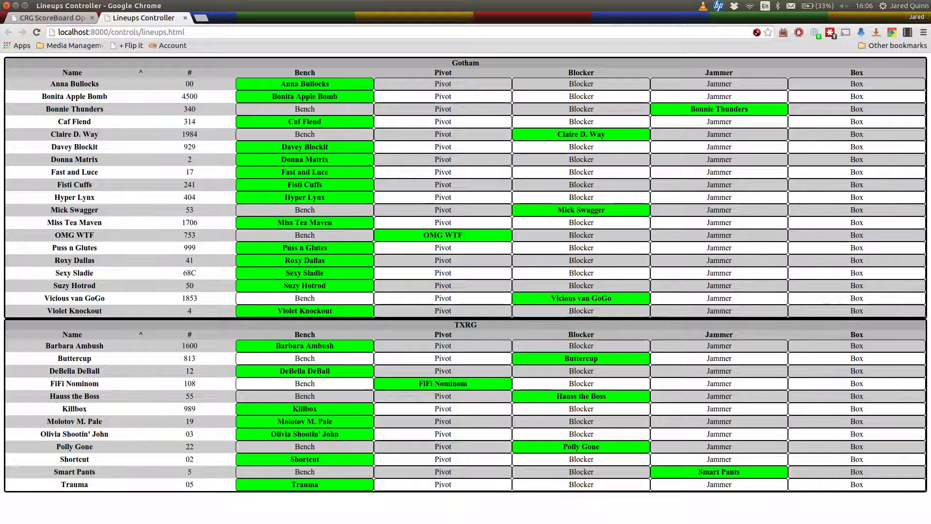
{"action": "left_click", "coordinate": [857, 109]}
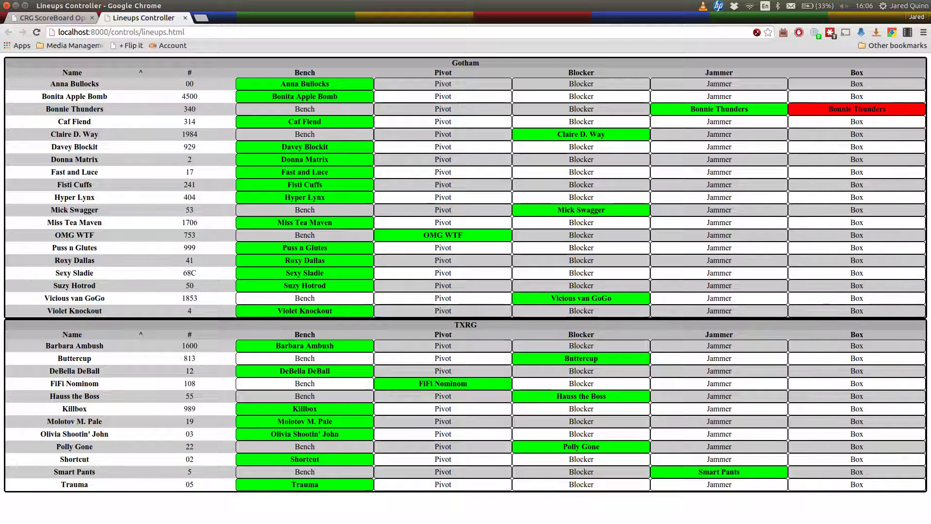
Step: Stop the running jam from the operator controls
{"action": "key", "text": "ctrl+Tab"}
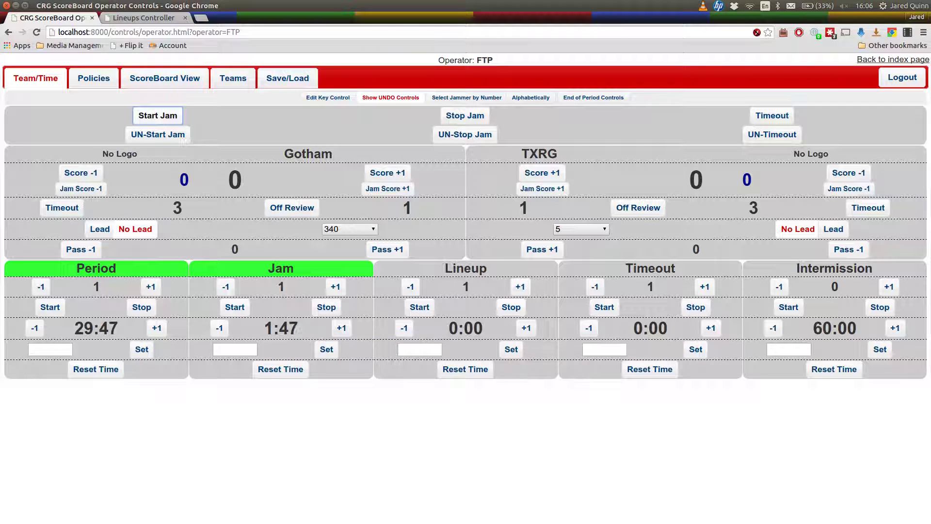
{"action": "left_click", "coordinate": [465, 116]}
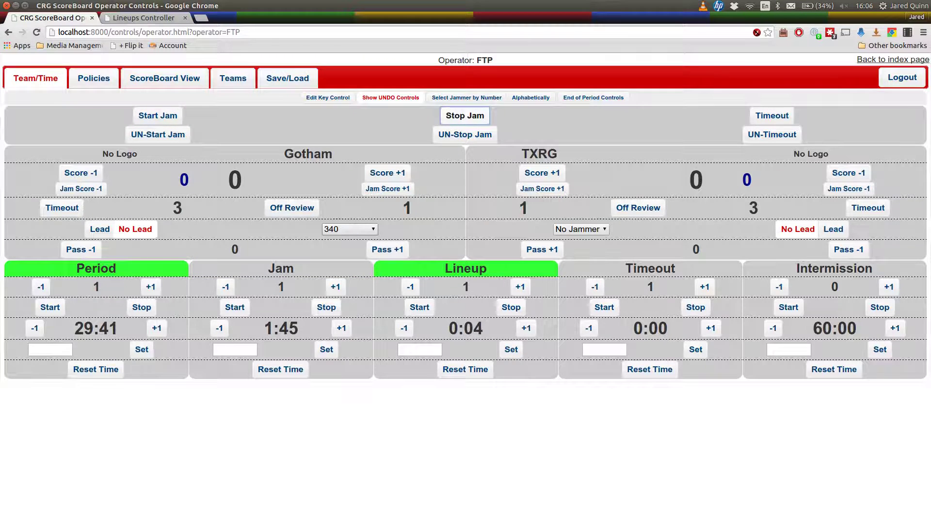
Step: Set Gotham's next lineup in the Lineups Controller with skater 00 as pivot and 404, 999 and 50 as blockers
{"action": "key", "text": "ctrl+Tab"}
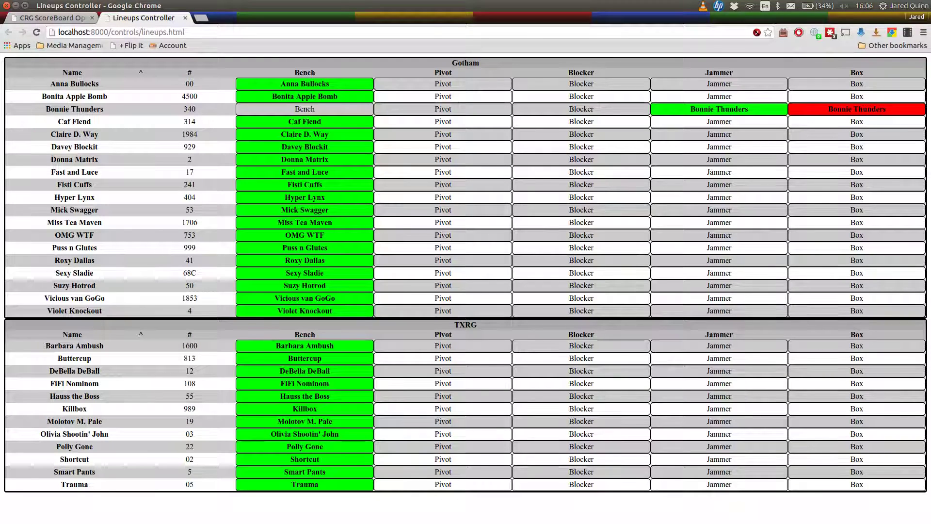
{"action": "left_click", "coordinate": [443, 84]}
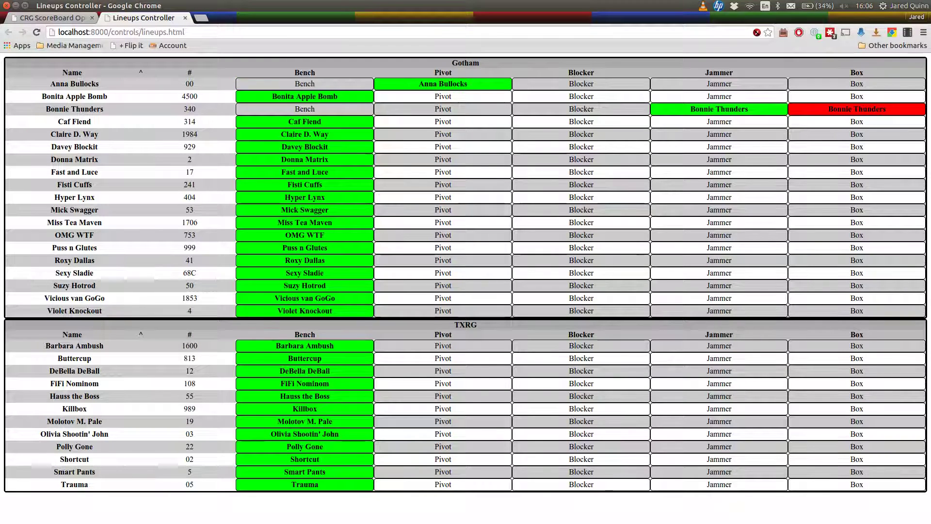
{"action": "left_click", "coordinate": [581, 198]}
{"action": "left_click", "coordinate": [581, 248]}
{"action": "left_click", "coordinate": [581, 285]}
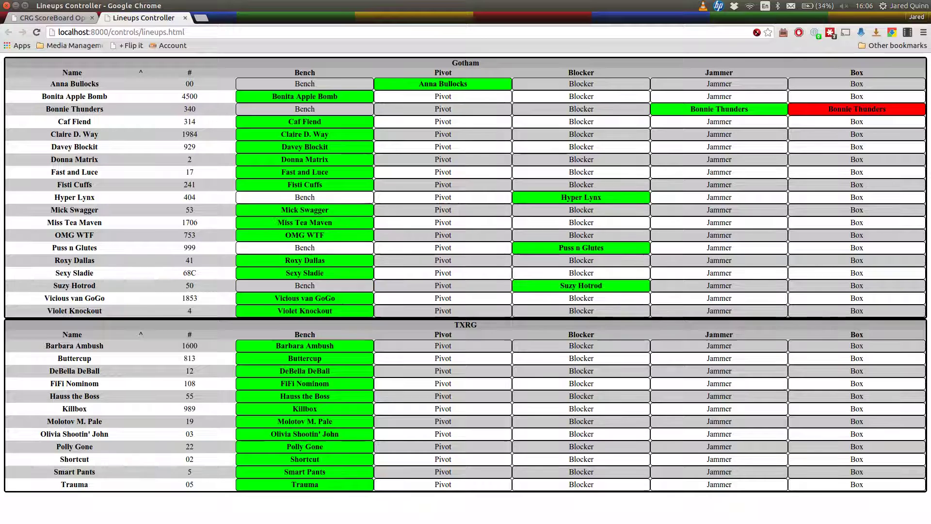
Step: Set TXRG's lineup with skater 1600 as pivot, 12 as jammer, and 03, 5 and 55 as blockers
{"action": "left_click", "coordinate": [581, 433]}
{"action": "left_click", "coordinate": [581, 370]}
{"action": "left_click", "coordinate": [581, 471]}
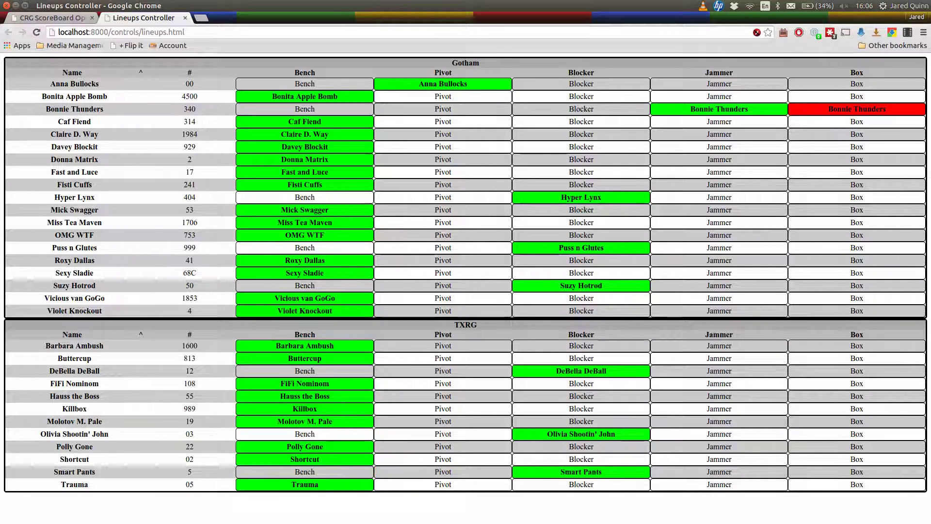
{"action": "left_click_drag", "start_coordinate": [434, 346], "coordinate": [595, 346]}
{"action": "left_click", "coordinate": [443, 345]}
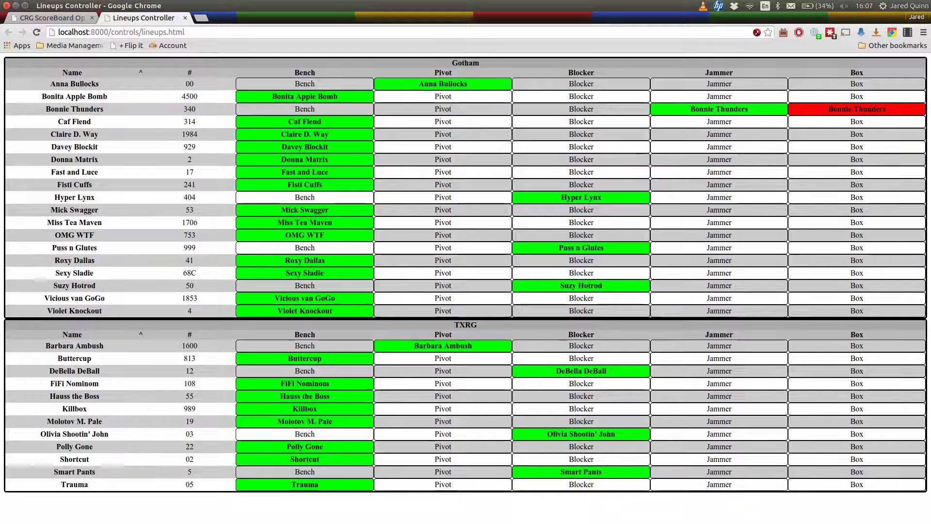
{"action": "left_click", "coordinate": [718, 371]}
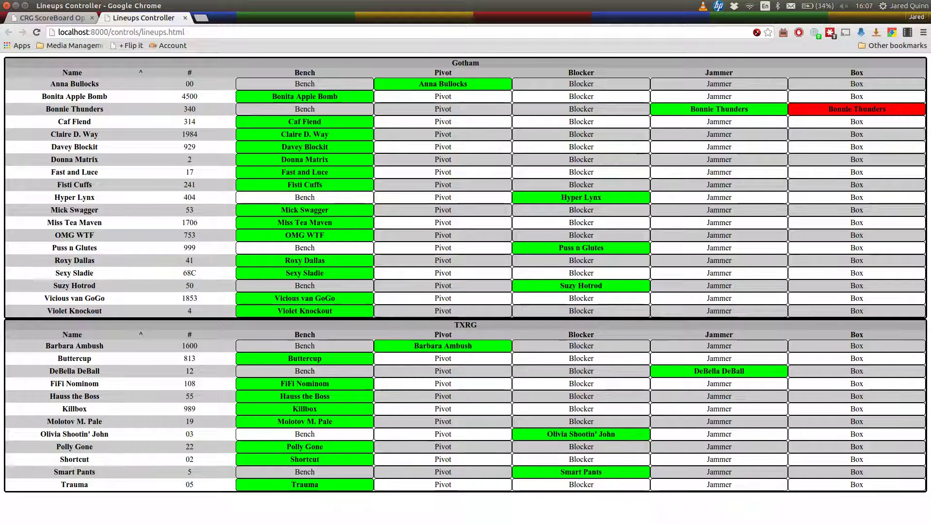
{"action": "left_click", "coordinate": [581, 396]}
Step: Start the next jam from the operator controls
{"action": "left_click", "coordinate": [52, 18]}
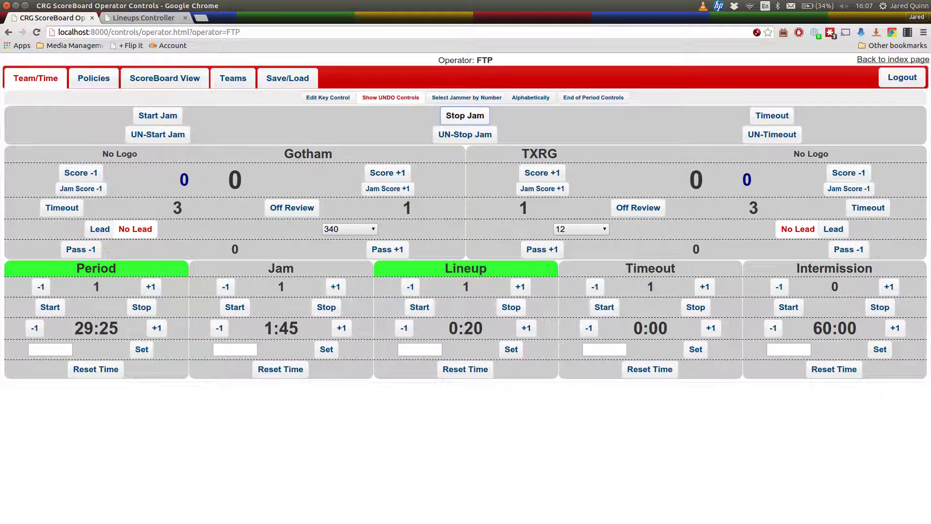
{"action": "left_click", "coordinate": [158, 115]}
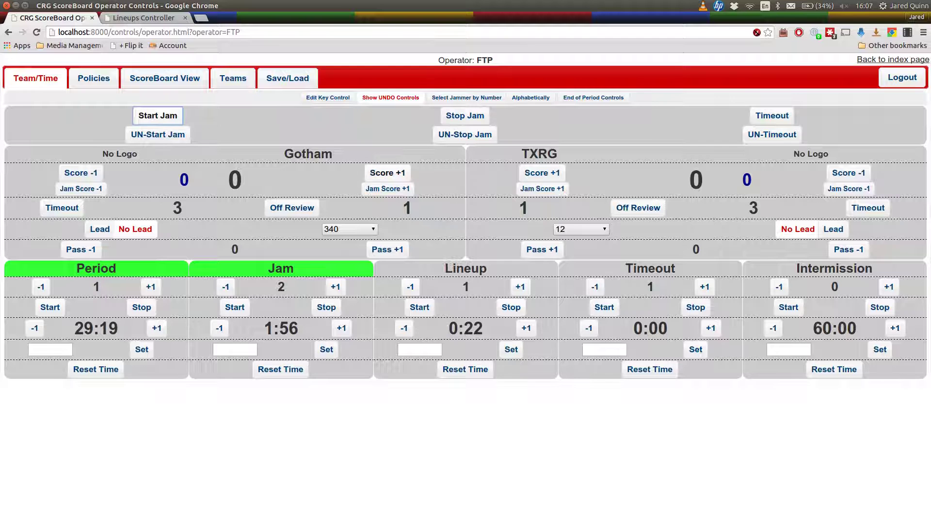
Step: Try adding two points to Gotham's score and take them off again
{"action": "left_click", "coordinate": [387, 173]}
{"action": "left_click", "coordinate": [388, 173]}
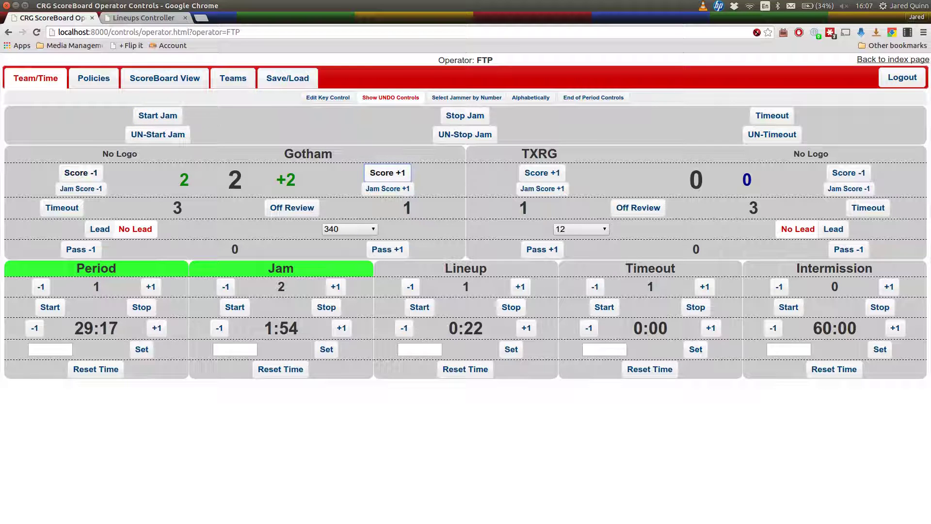
{"action": "left_click", "coordinate": [81, 173]}
{"action": "left_click", "coordinate": [81, 173]}
Step: Release Gotham's jammer, skater 340, from the box in the Lineups Controller
{"action": "left_click", "coordinate": [144, 18]}
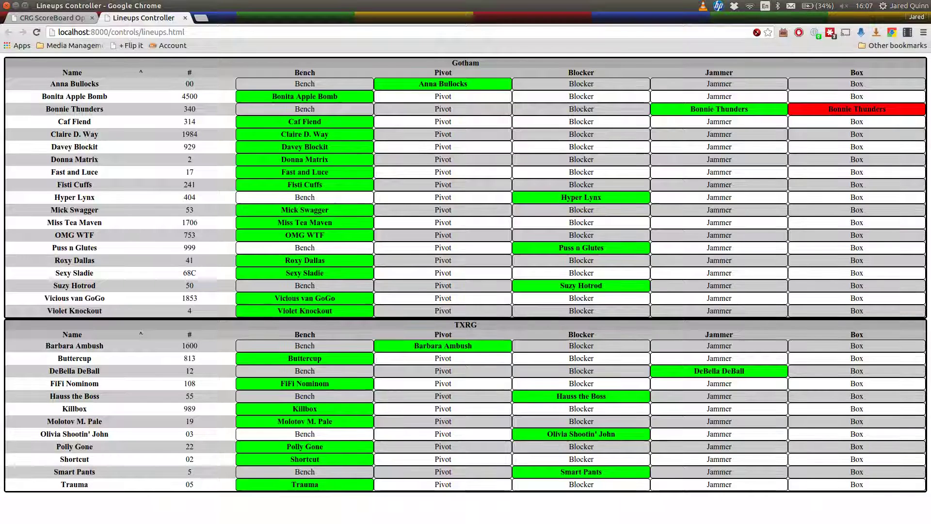
{"action": "left_click", "coordinate": [857, 109]}
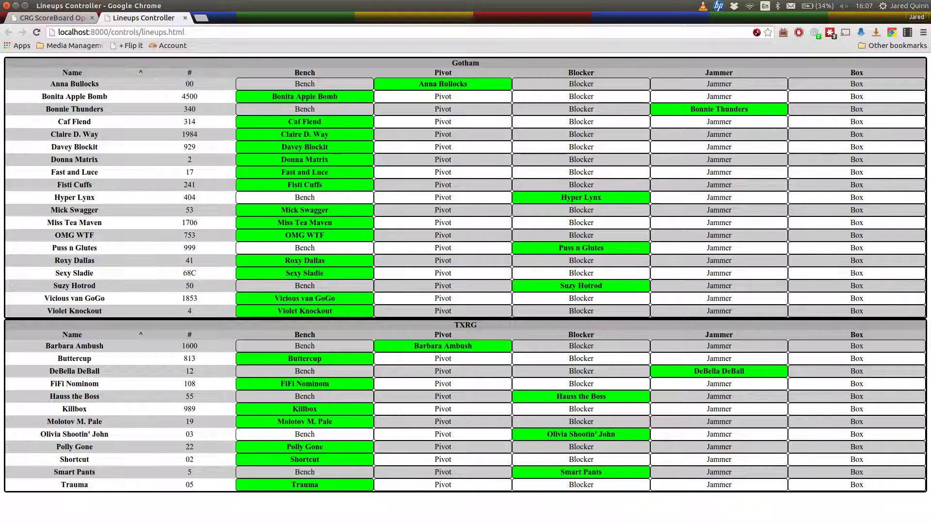
Step: Open the scoreboard display at localhost:8000/views/scoreboard.html in a new browser tab
{"action": "key", "text": "ctrl+Tab"}
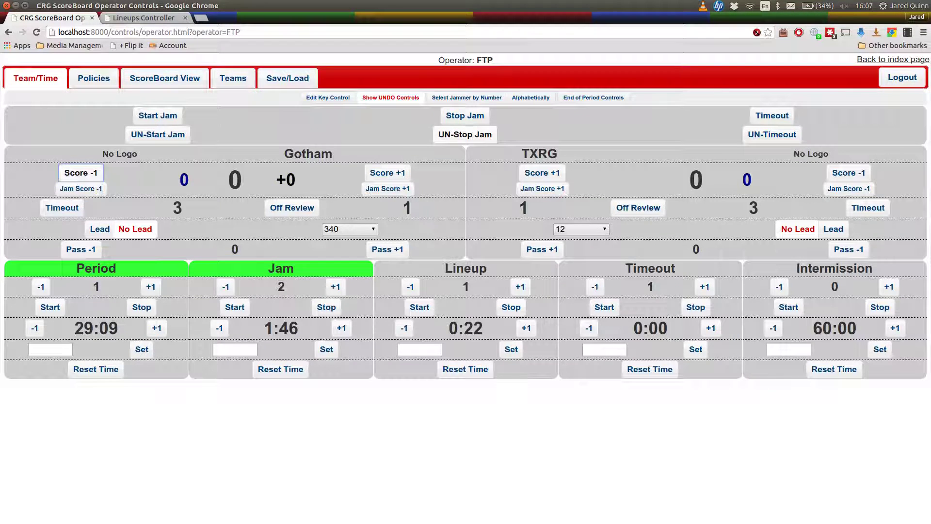
{"action": "key", "text": "ctrl+t"}
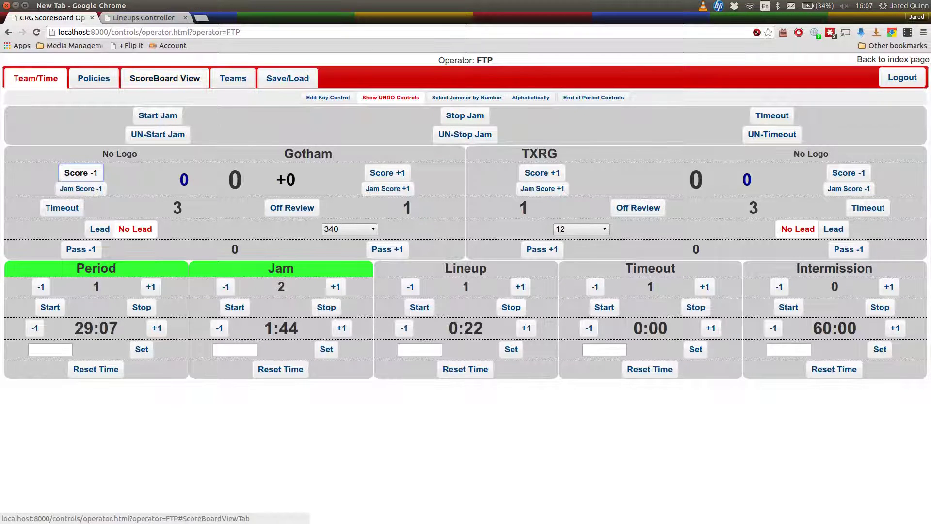
{"action": "type", "text": "localhost:8000"}
{"action": "key", "text": "Return"}
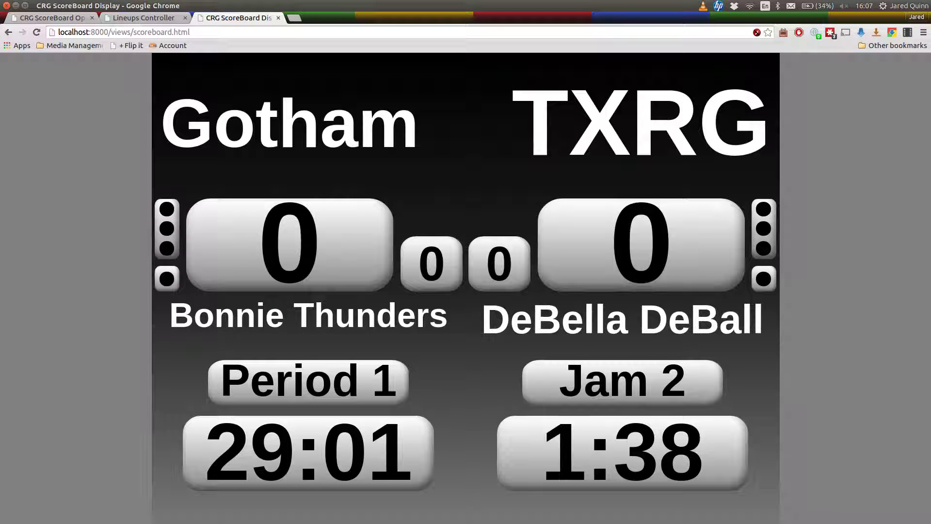
Step: Mark Gotham's jammer as lead in the operator controls and check the jammer names on the scoreboard display
{"action": "key", "text": "ctrl+Page_Up"}
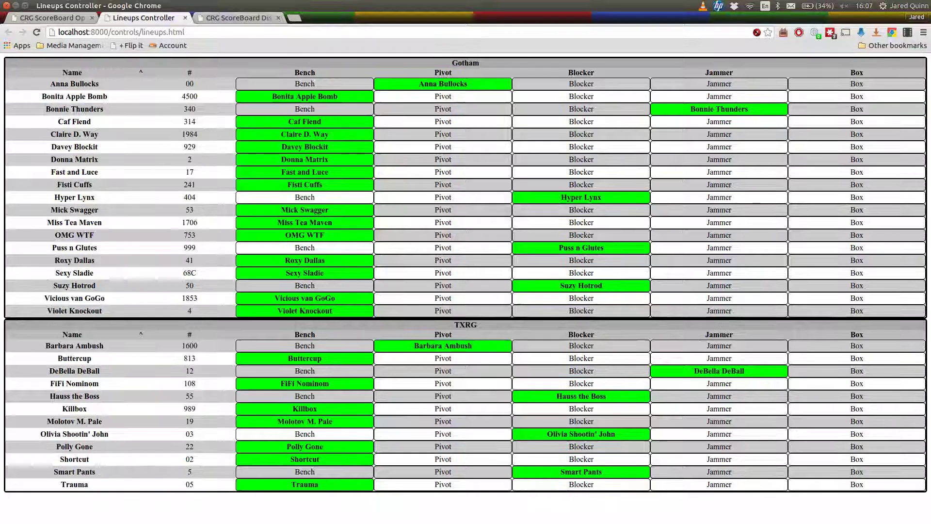
{"action": "key", "text": "ctrl+Page_Up"}
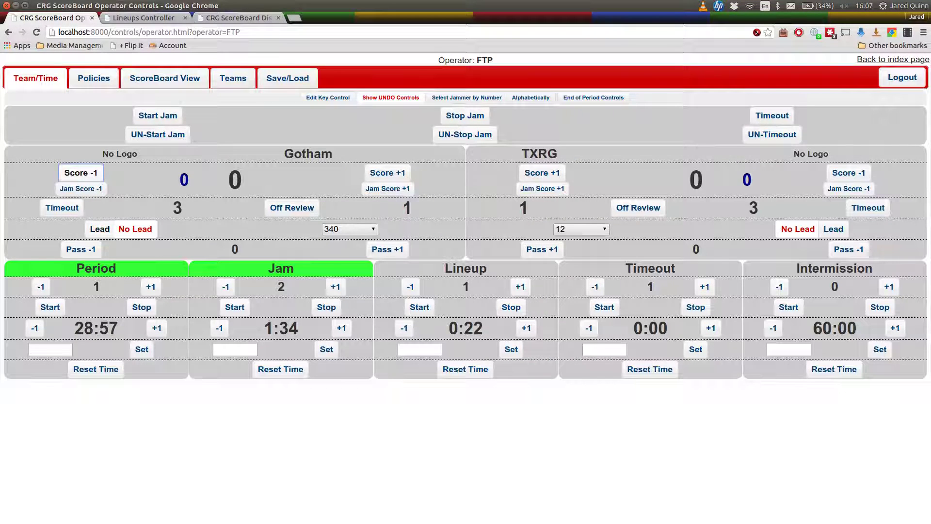
{"action": "left_click", "coordinate": [100, 229]}
{"action": "key", "text": "ctrl+Page_Down"}
{"action": "key", "text": "ctrl+Page_Down"}
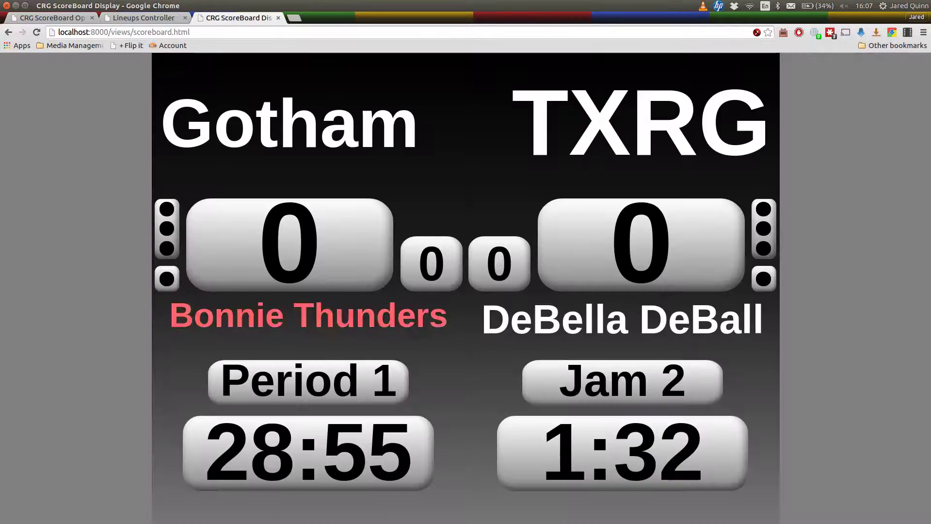
Step: Mark Gotham's skater 340 as in the box in the Lineups Controller and set Gotham to No Lead in the operator controls
{"action": "key", "text": "ctrl+Page_Up"}
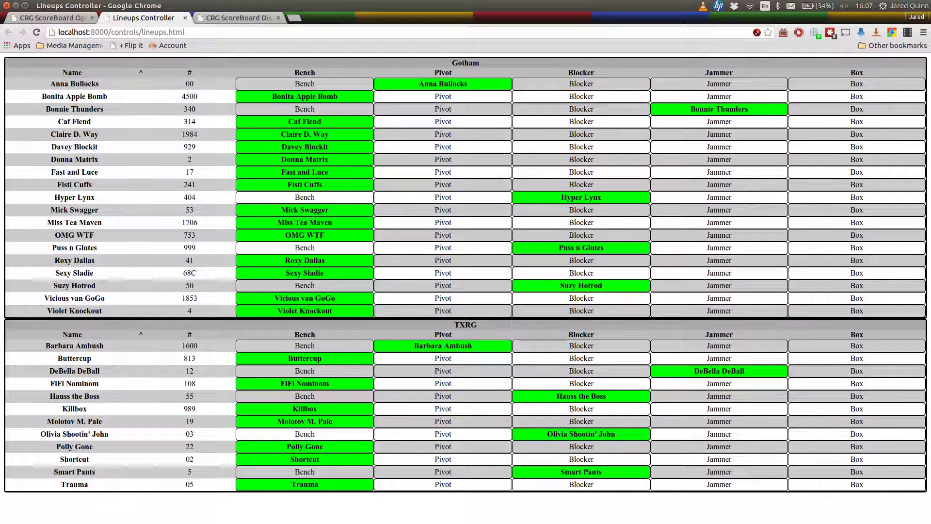
{"action": "key", "text": "ctrl+Page_Up"}
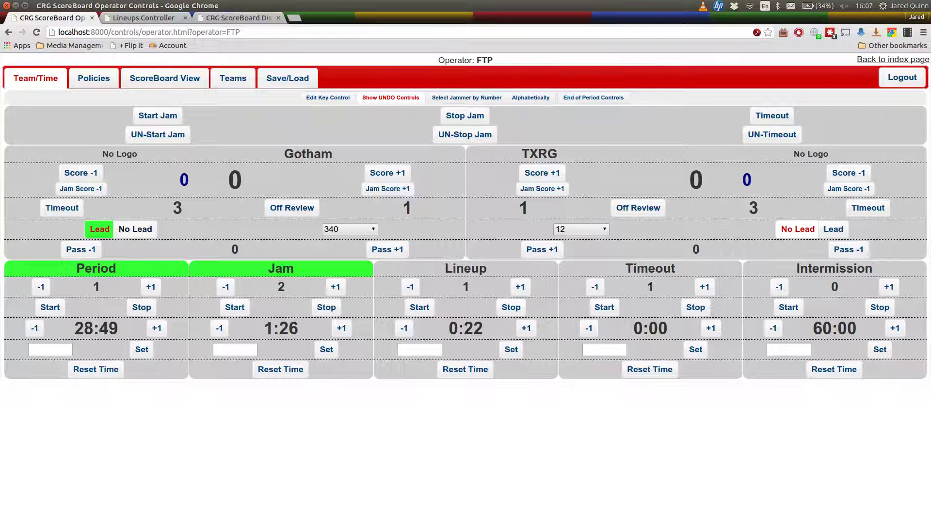
{"action": "left_click", "coordinate": [136, 229]}
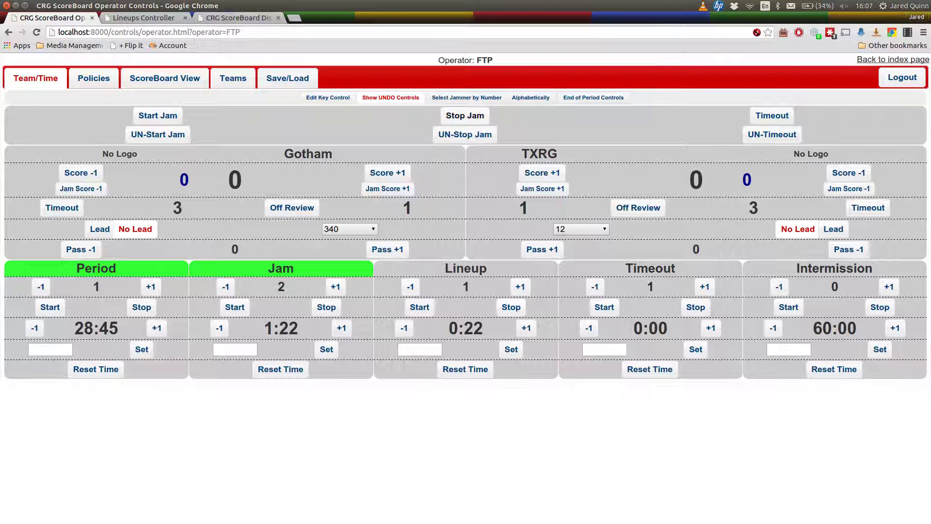
Step: Stop the running jam and check both teams' lineups in the Lineups Controller
{"action": "left_click", "coordinate": [465, 115]}
{"action": "left_click", "coordinate": [238, 18]}
{"action": "key", "text": "ctrl+2"}
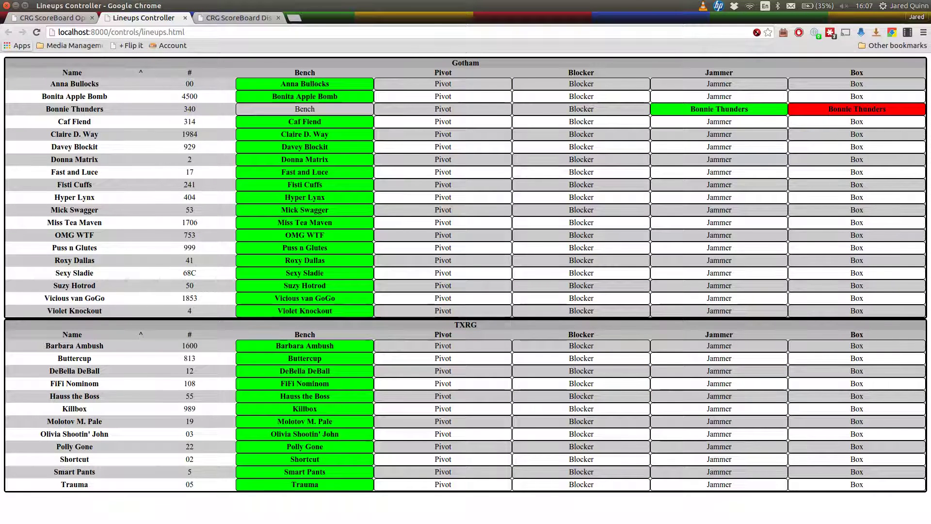
Step: Load the Scoreboard Assistant page at localhost:8000/controls/scoreboard_assist.html in place of the Lineups Controller
{"action": "key", "text": "ctrl+l"}
{"action": "type", "text": "localhost:8000/"}
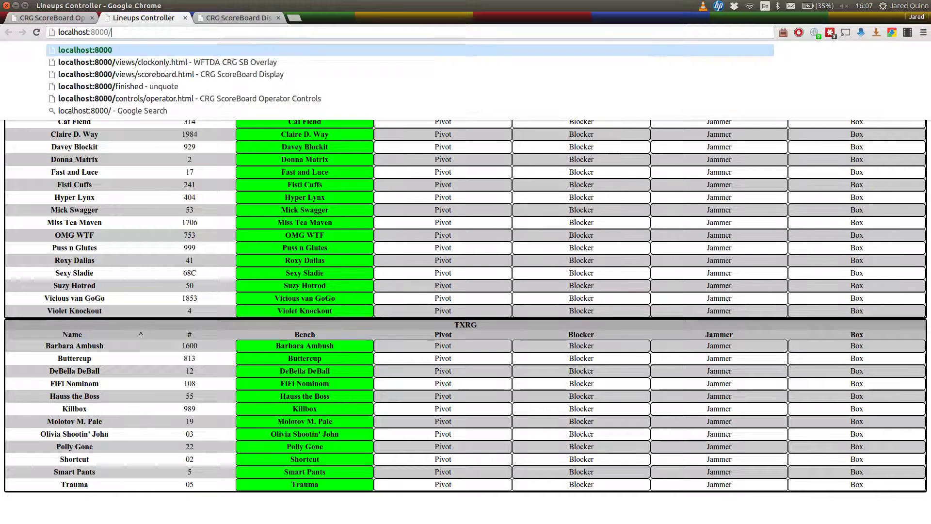
{"action": "key", "text": "Return"}
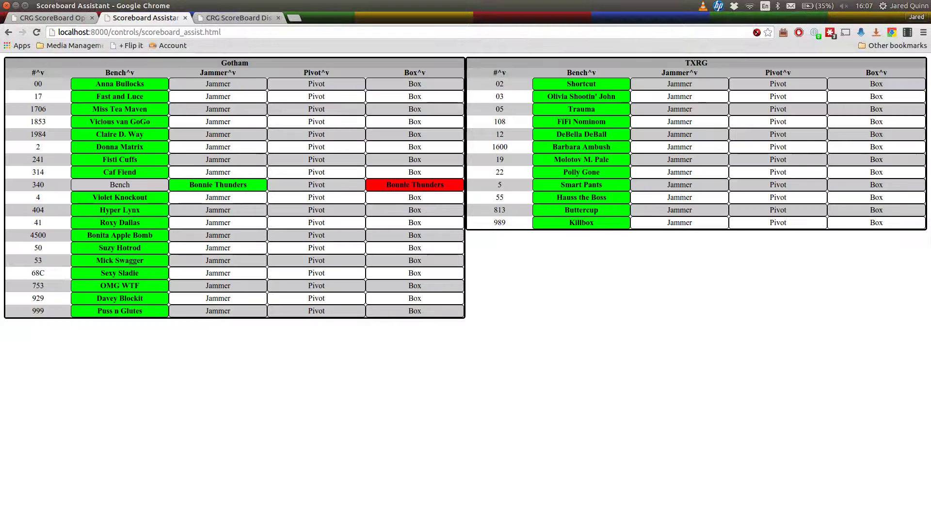
Step: Look through the available Gotham jammer numbers in the operator controls without choosing another one
{"action": "key", "text": "ctrl+Page_Up"}
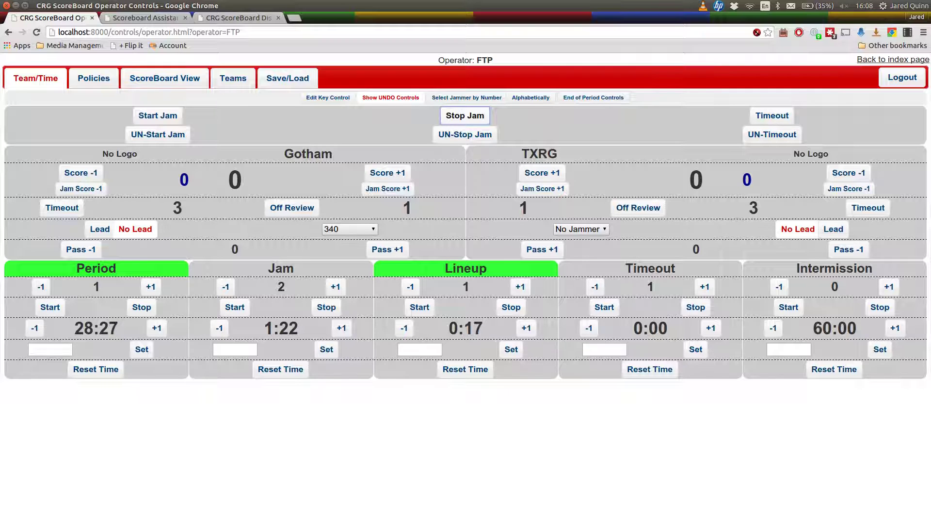
{"action": "left_click", "coordinate": [349, 229]}
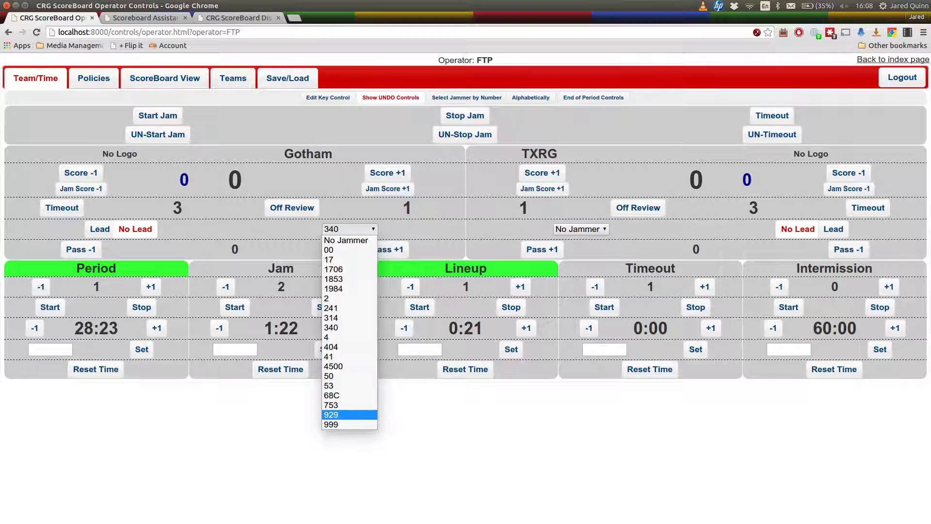
{"action": "key", "text": "Escape"}
{"action": "key", "text": "alt+Tab"}
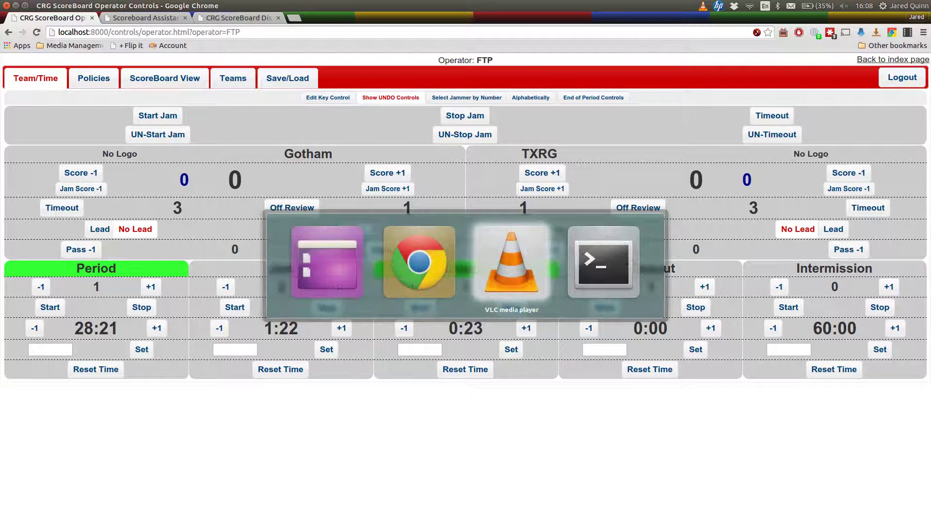